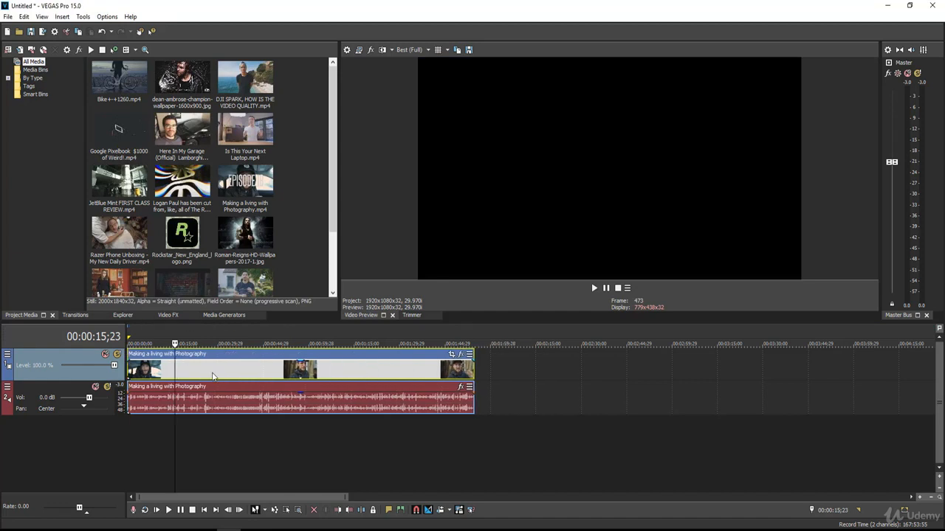
# Step: Insert a new empty video track above the Making a living with Photography clip
pyautogui.click(266, 372)
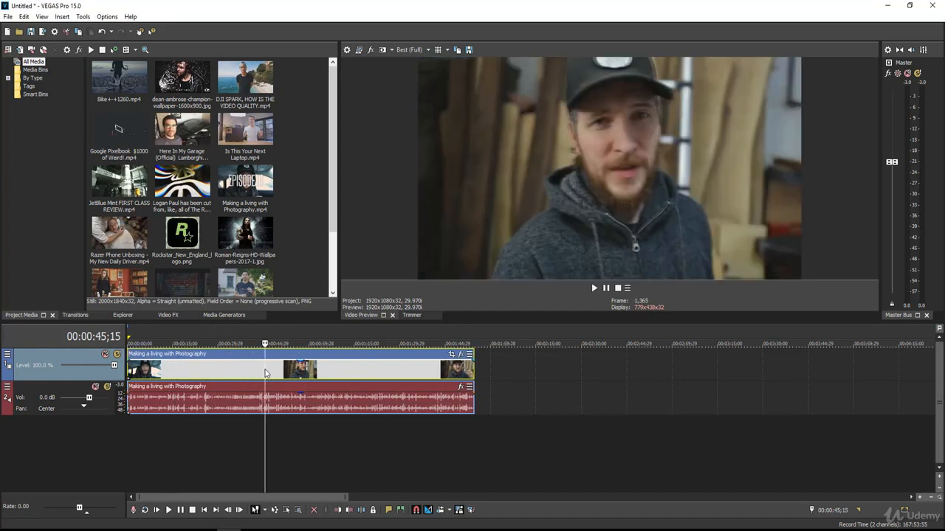
pyautogui.click(200, 370)
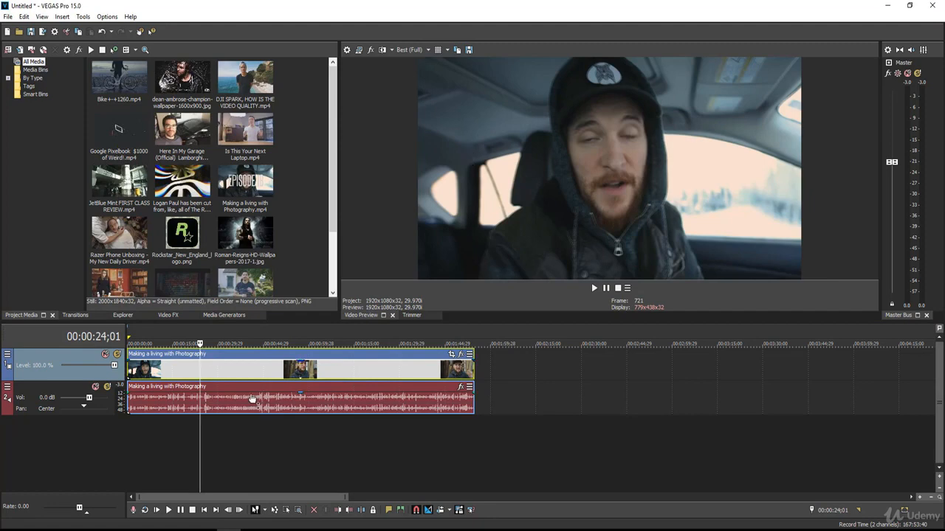
pyautogui.click(226, 438)
pyautogui.rightClick(227, 438)
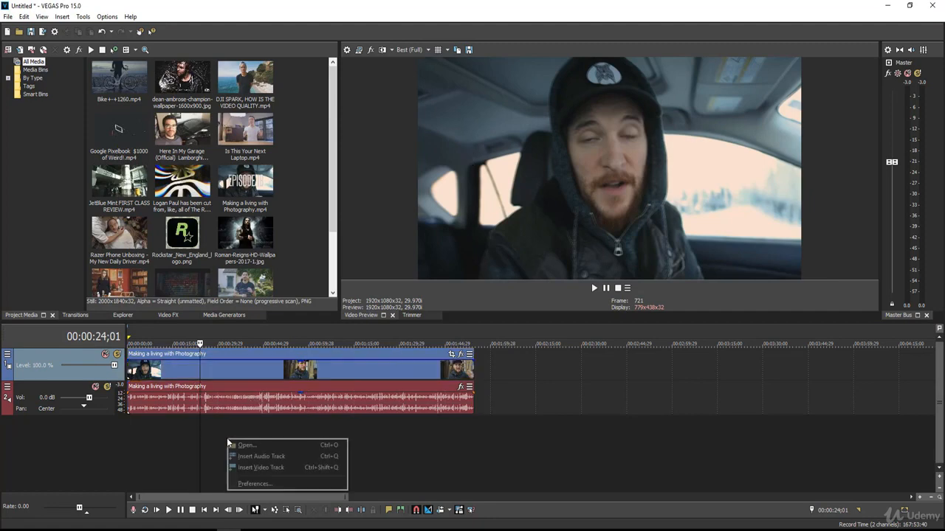
pyautogui.click(251, 468)
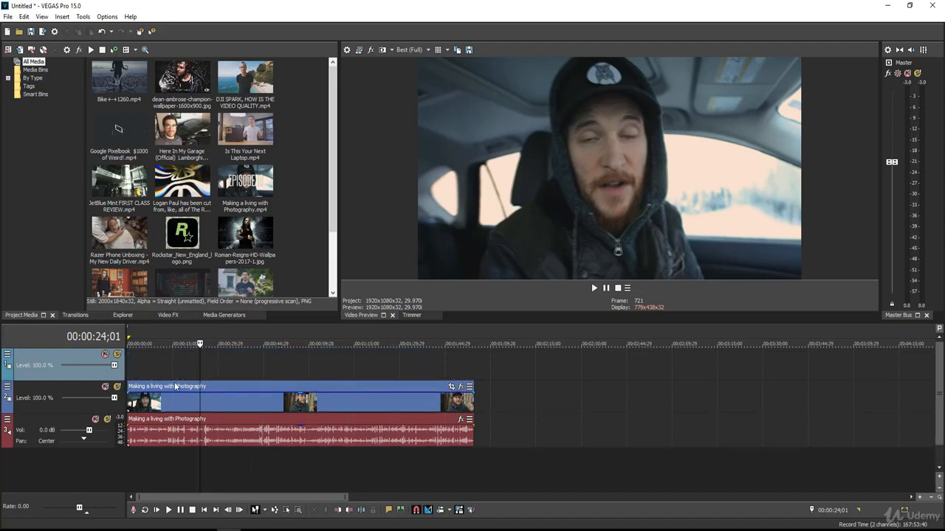
# Step: Place Rockstar_New_England_logo.png on the empty video track and extend it at both ends to span the whole clip below
pyautogui.moveTo(329, 178); pyautogui.dragTo(332, 222)
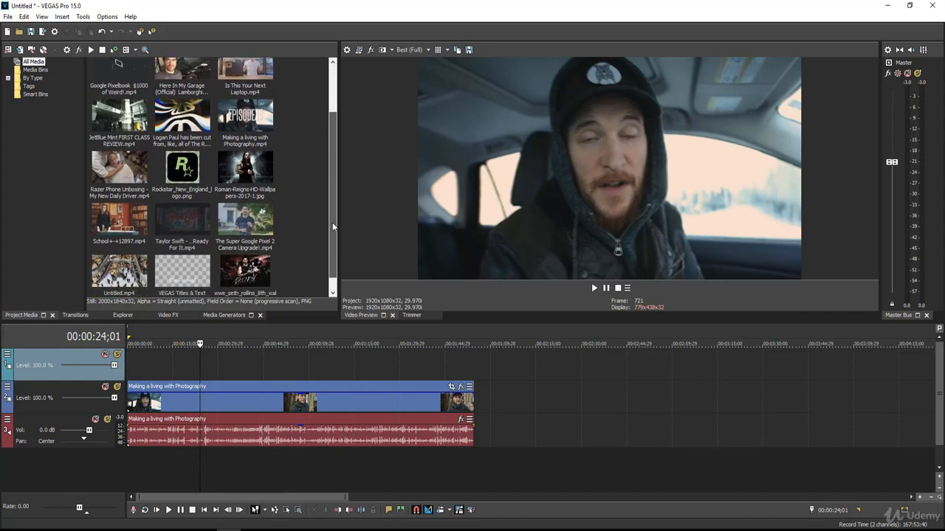
pyautogui.click(184, 181)
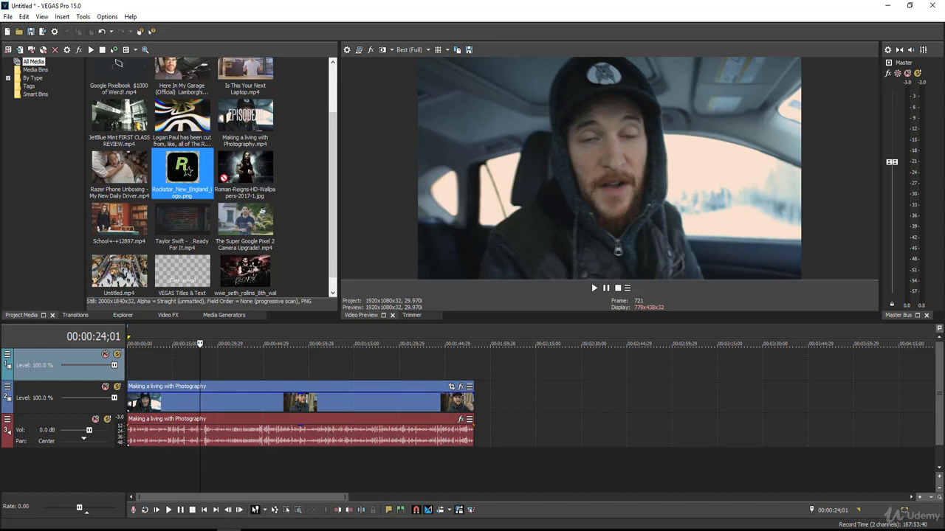
pyautogui.moveTo(370, 289); pyautogui.dragTo(198, 363)
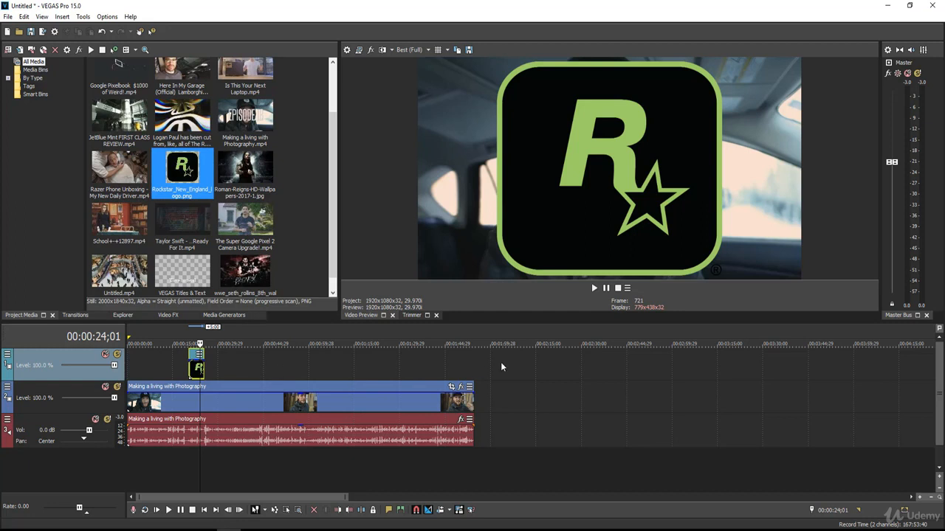
pyautogui.moveTo(205, 367); pyautogui.dragTo(473, 369)
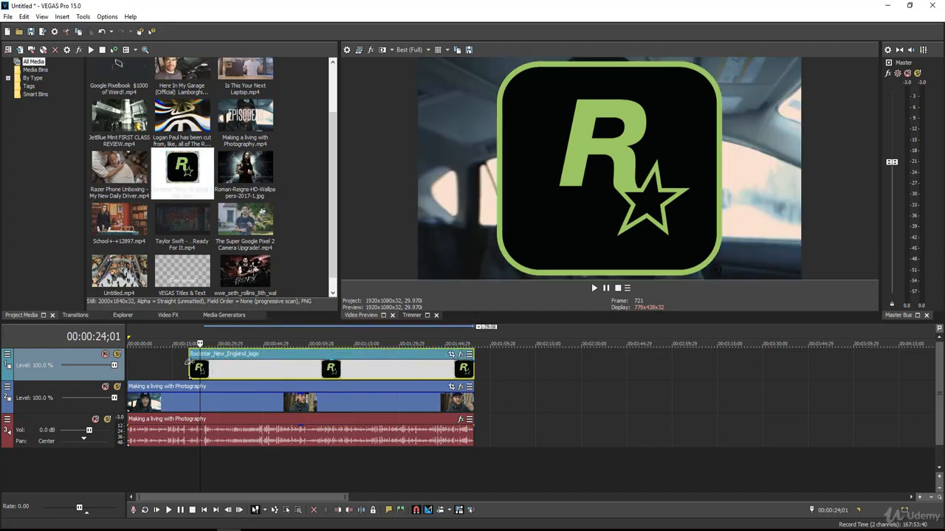
pyautogui.moveTo(189, 361); pyautogui.dragTo(81, 364)
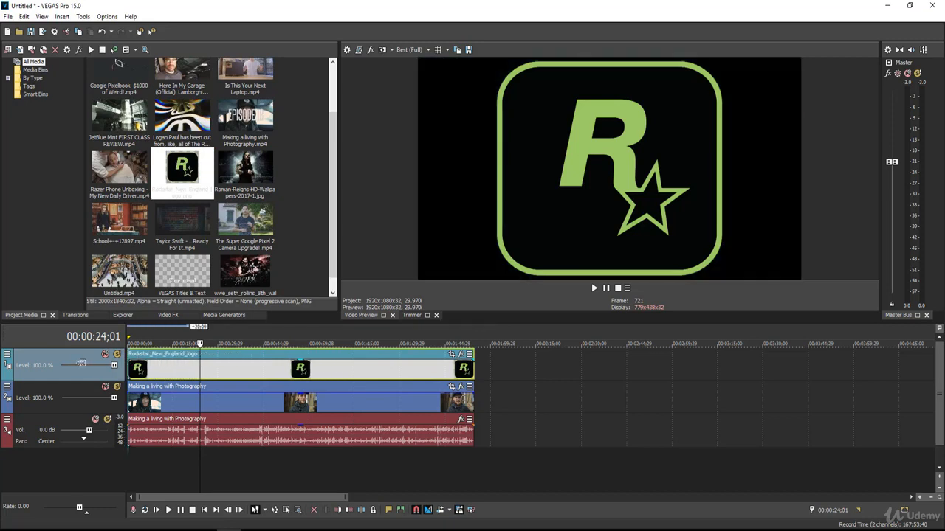
# Step: Shrink the logo by enlarging its Event Pan/Crop frame to about 6,026 by 5,544, and shift the frame's X center to about 1,760
pyautogui.click(194, 367)
pyautogui.click(220, 367)
pyautogui.click(217, 367)
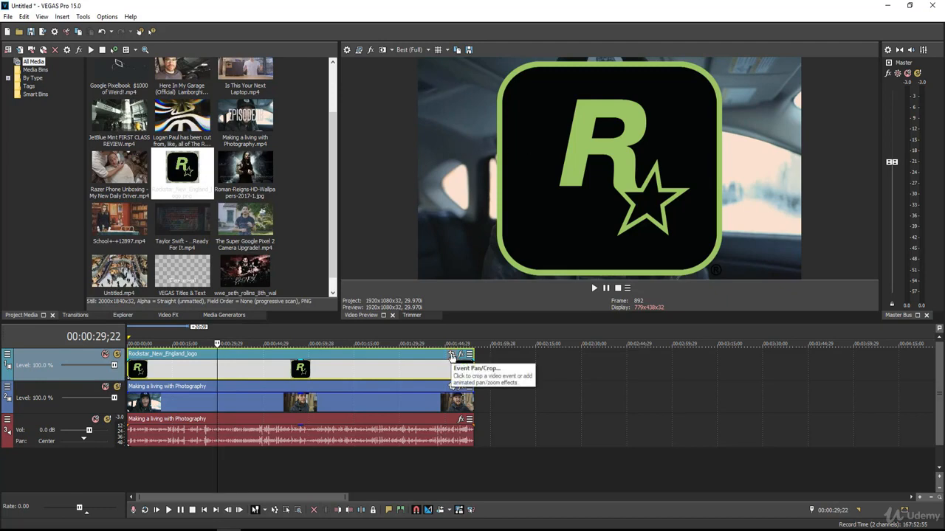
pyautogui.click(452, 356)
pyautogui.moveTo(445, 68); pyautogui.dragTo(329, 53)
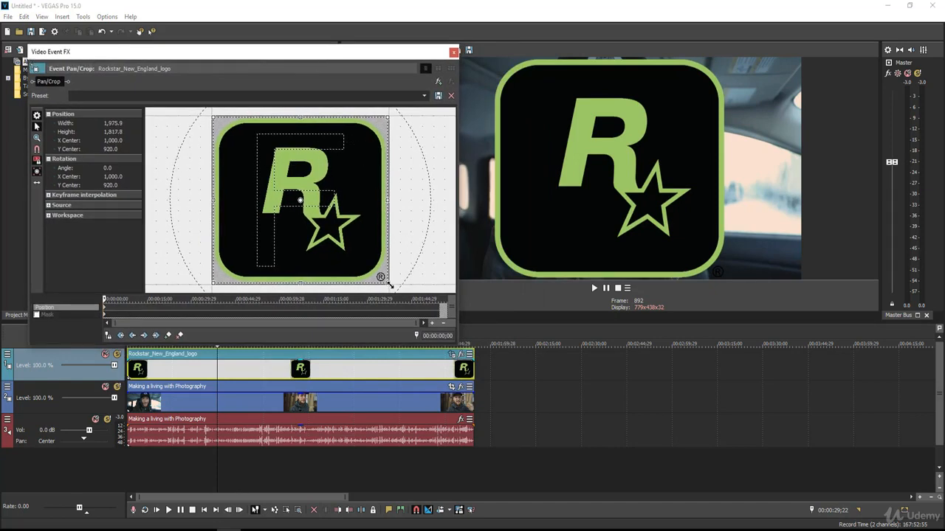
pyautogui.moveTo(390, 284); pyautogui.dragTo(574, 456)
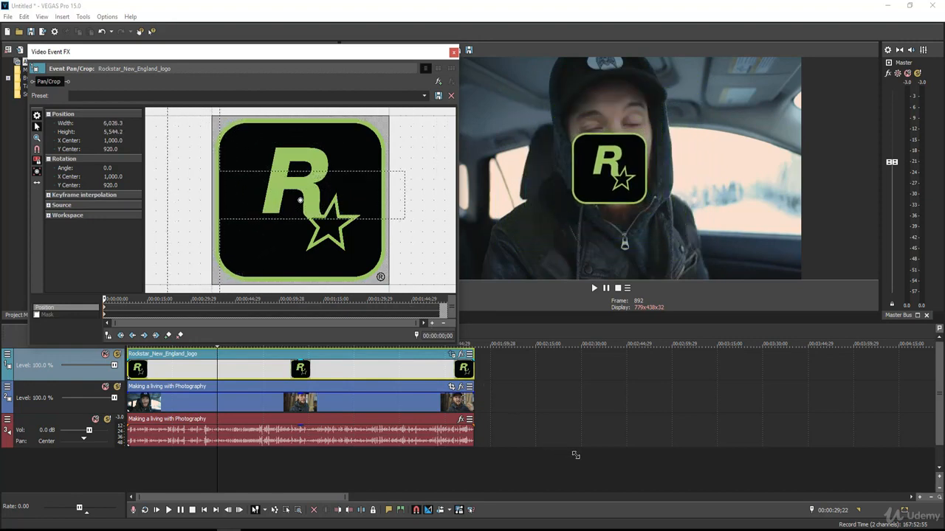
pyautogui.moveTo(312, 203); pyautogui.dragTo(303, 155)
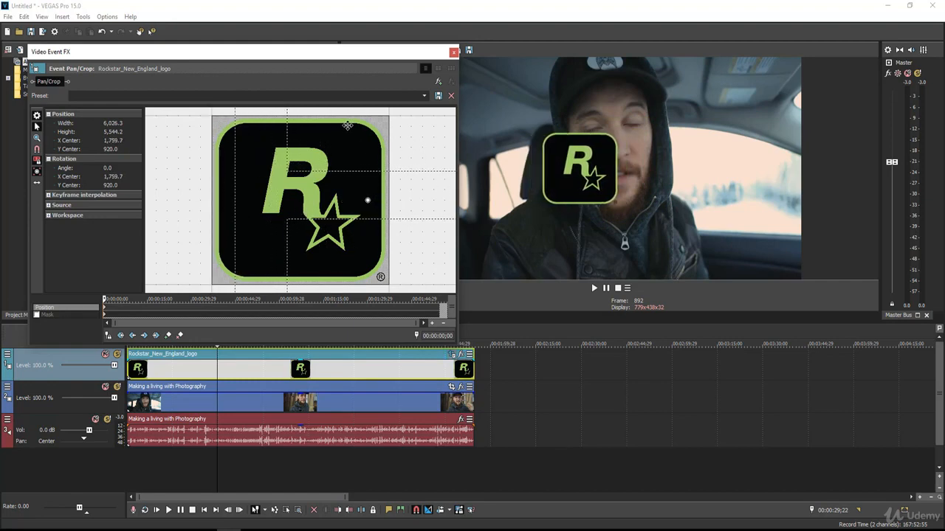
pyautogui.click(453, 53)
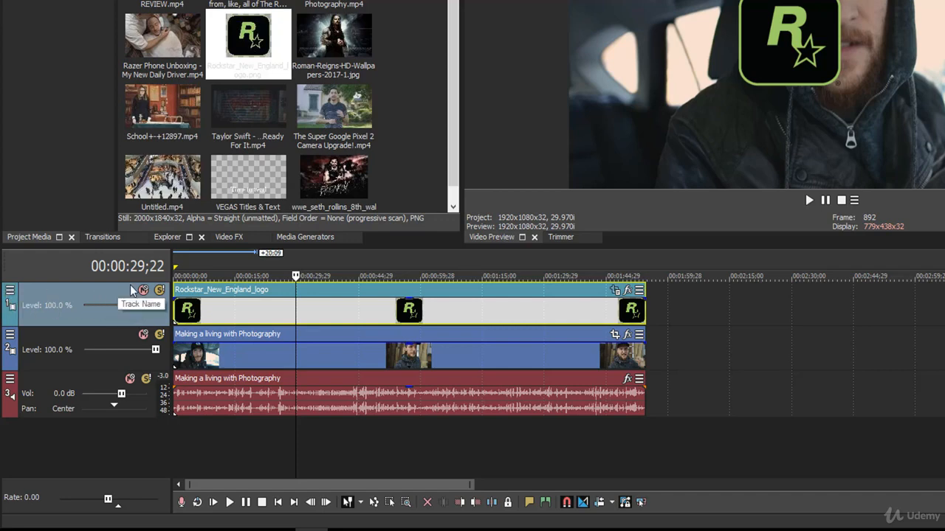
# Step: Make the Track Motion control visible in the headers of all video tracks
pyautogui.click(9, 291)
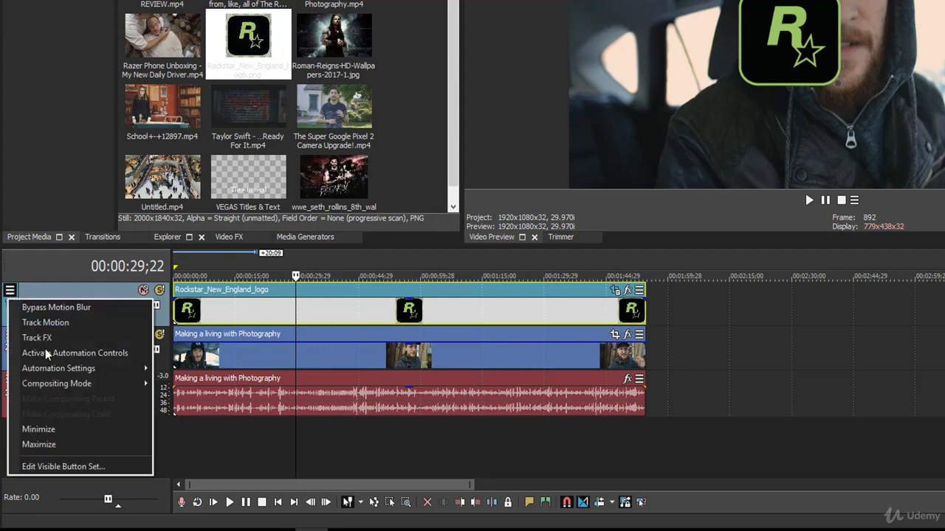
pyautogui.click(84, 467)
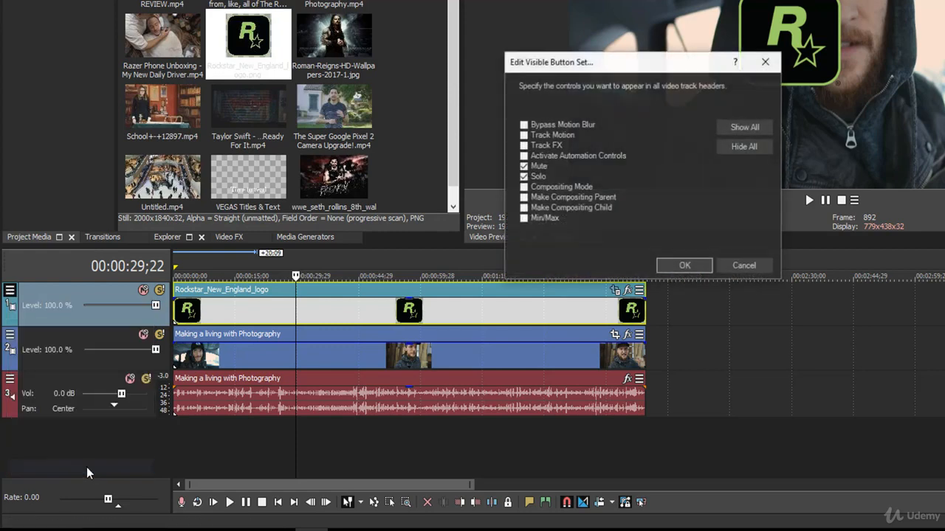
pyautogui.click(524, 135)
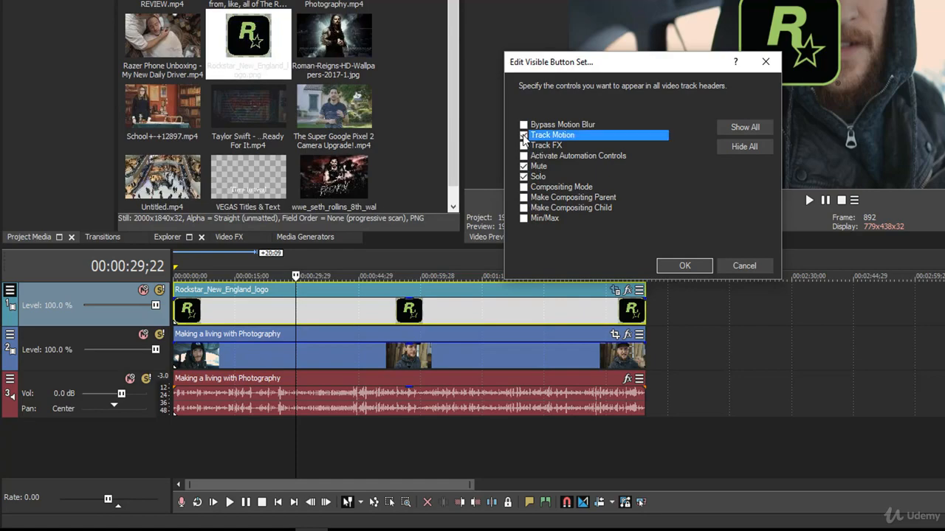
pyautogui.click(671, 266)
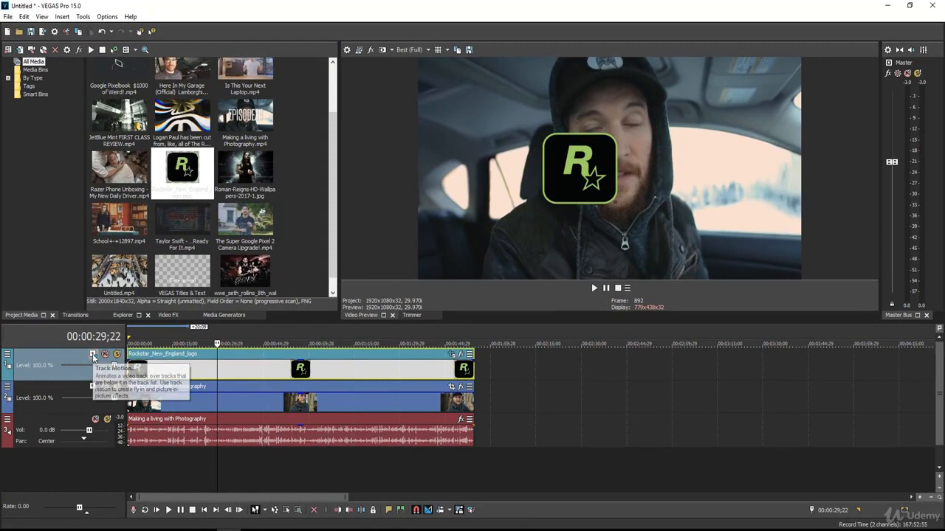
# Step: Use Track Motion to scale the logo track to about 1,107 by 623 and move it to about X 852, Y 395
pyautogui.click(93, 355)
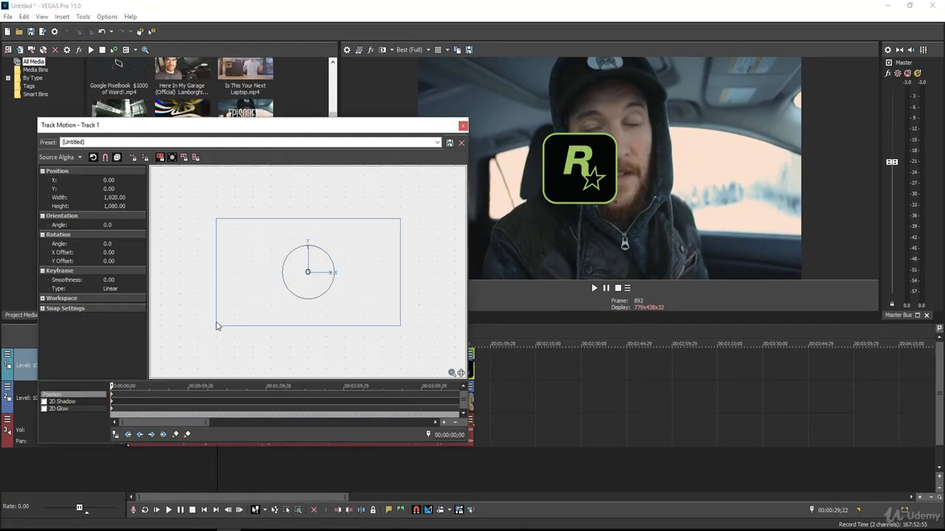
pyautogui.moveTo(217, 329); pyautogui.dragTo(377, 244)
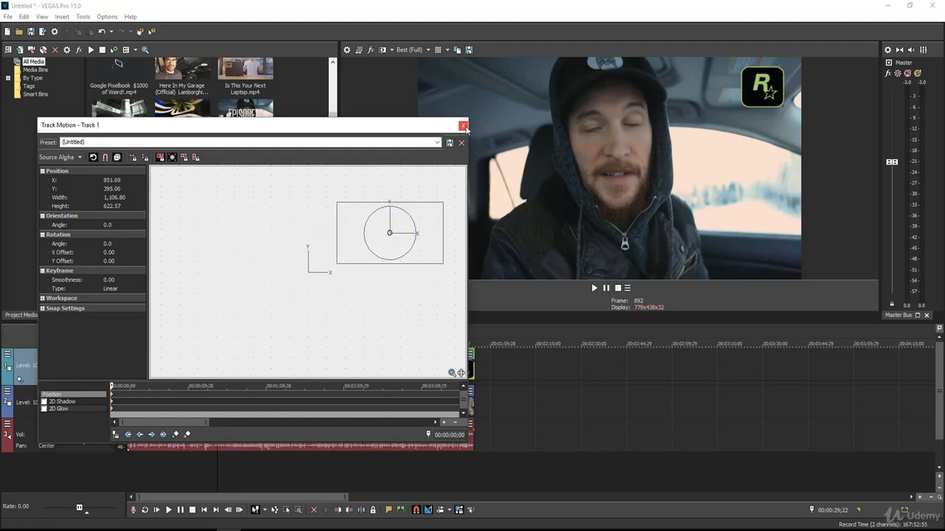
pyautogui.click(463, 126)
# Step: Play the video from near the start and from a later point to check the logo overlay, and pause it
pyautogui.click(169, 371)
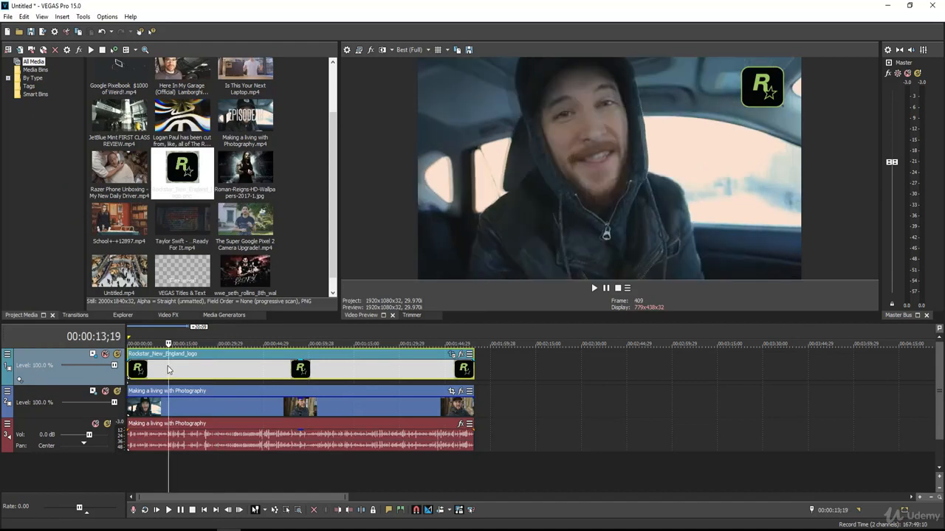
pyautogui.click(149, 368)
pyautogui.press('space')
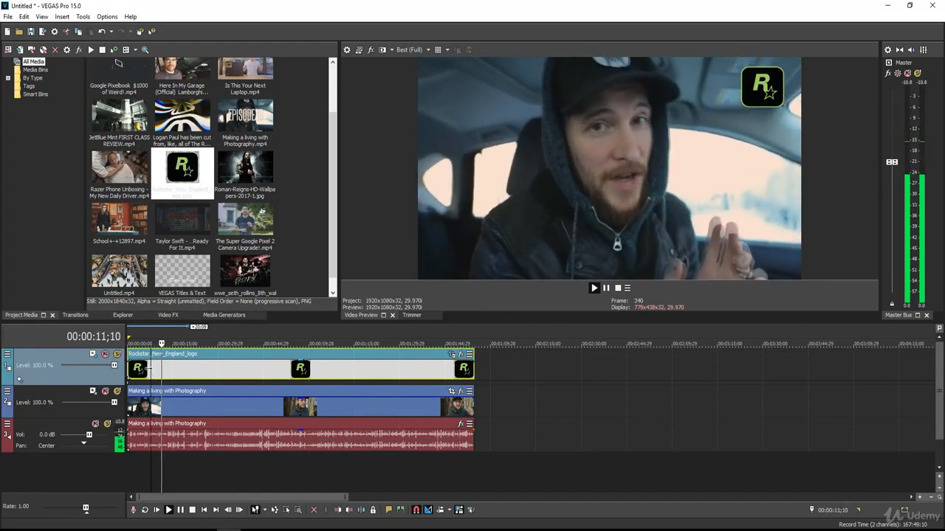
pyautogui.click(351, 369)
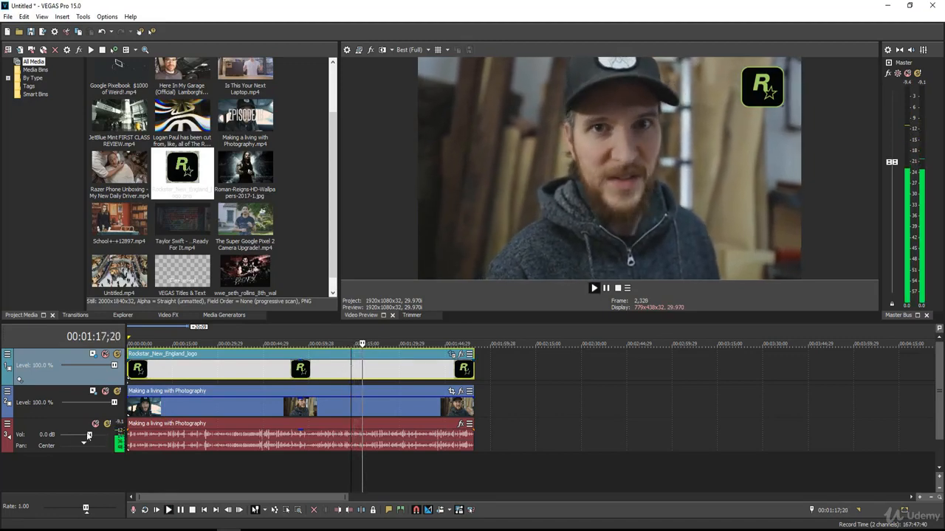
pyautogui.press('Return')
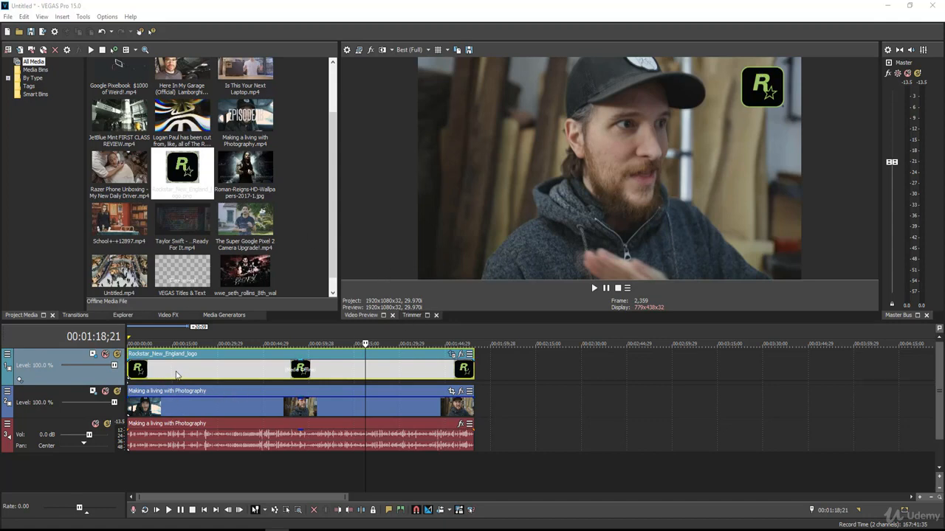
# Step: Delete the logo's video track and insert a new empty video track in its place
pyautogui.rightClick(100, 377)
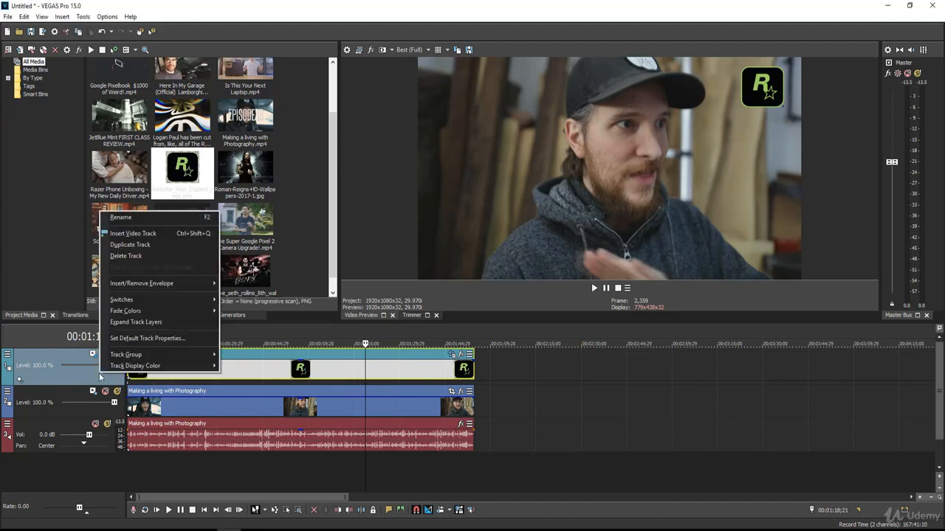
pyautogui.click(129, 256)
pyautogui.rightClick(191, 450)
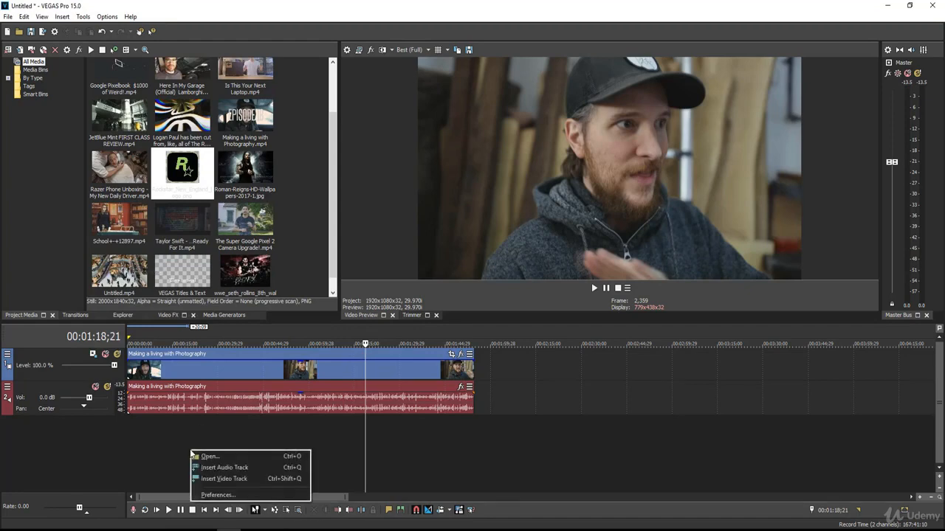
pyautogui.click(222, 478)
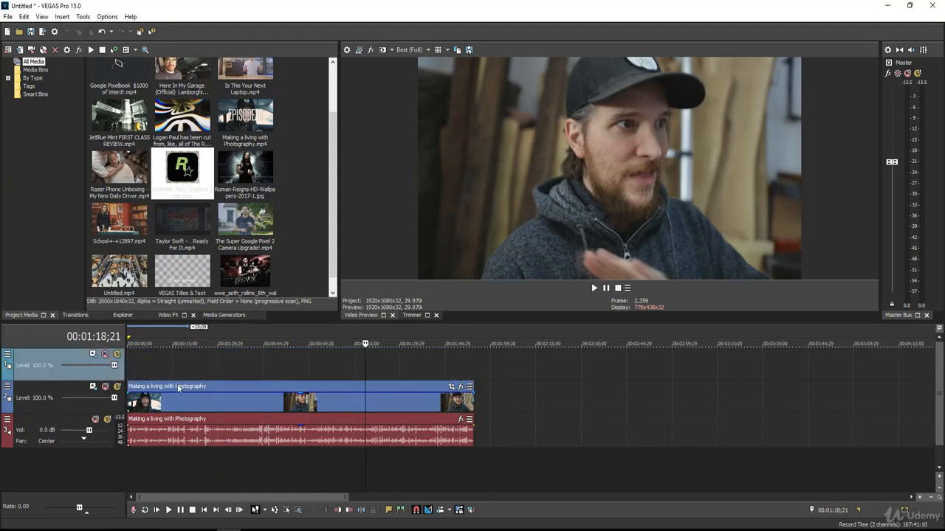
# Step: Insert text media on the empty video track and replace its sample text with "Peter McKinnon"
pyautogui.rightClick(178, 361)
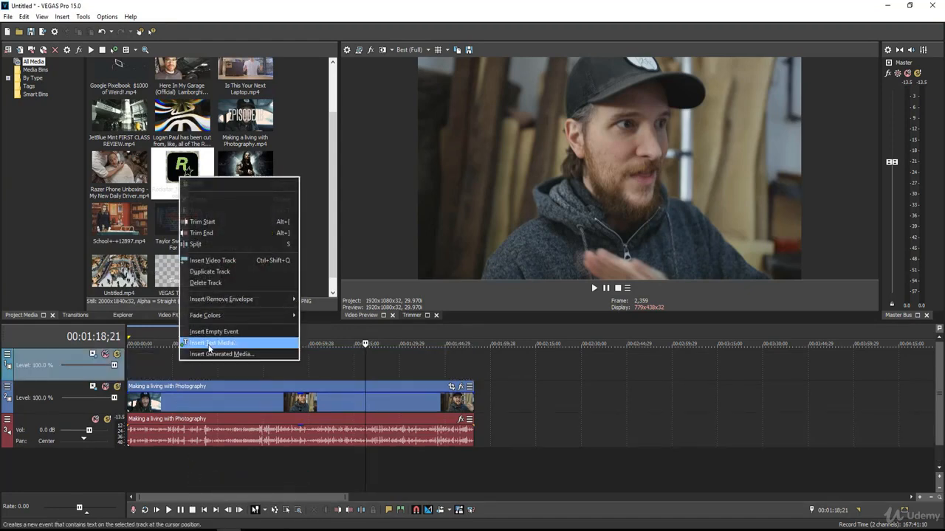
pyautogui.click(210, 343)
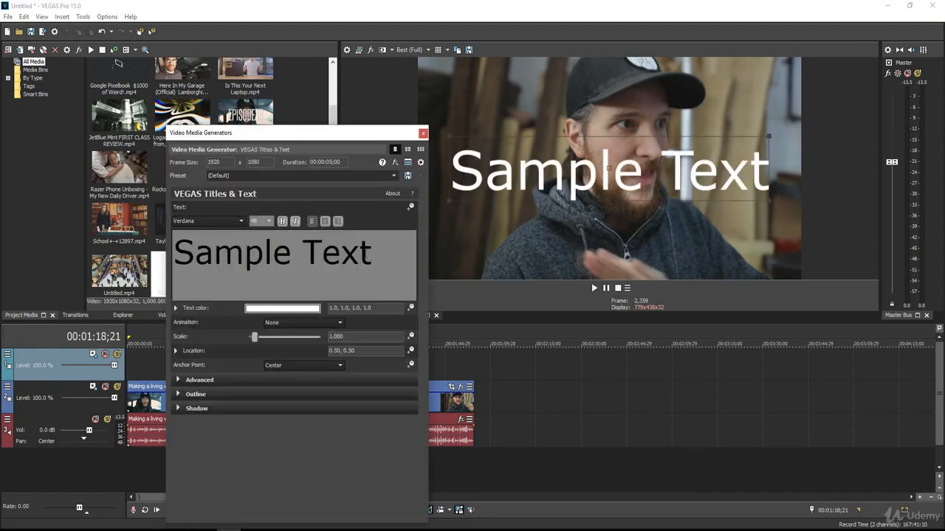
pyautogui.tripleClick(262, 251)
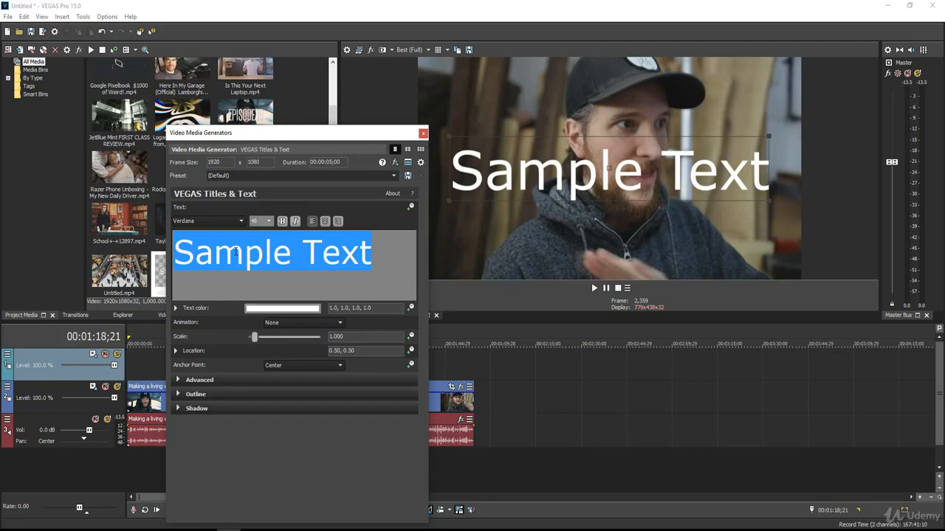
pyautogui.write('Peter')
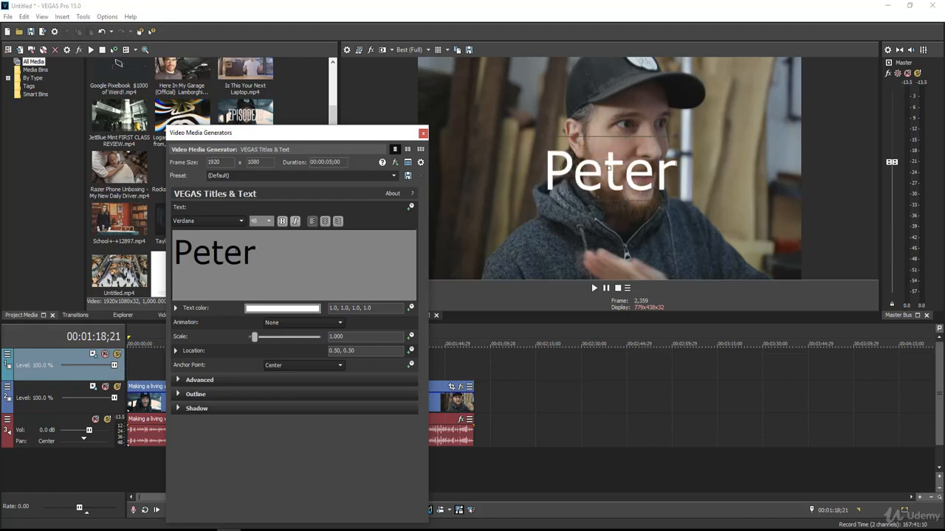
pyautogui.write(' McK')
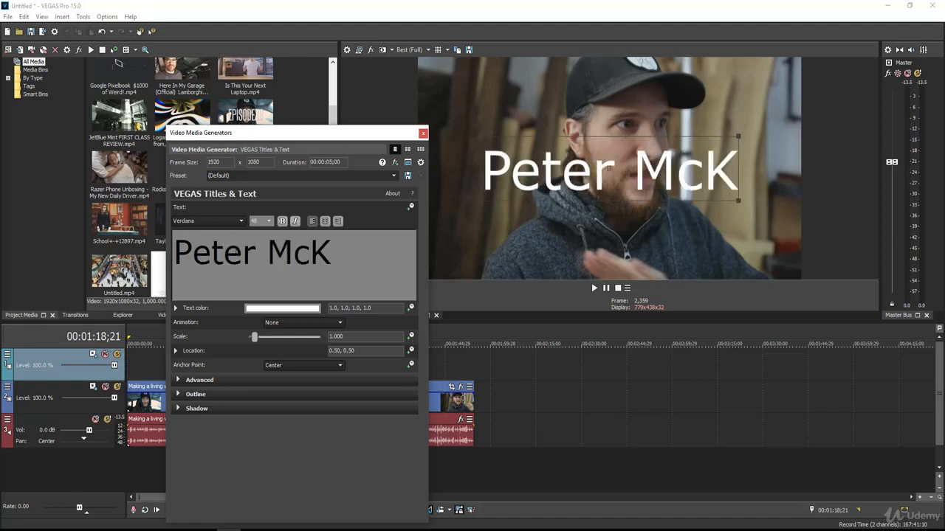
pyautogui.write('innon')
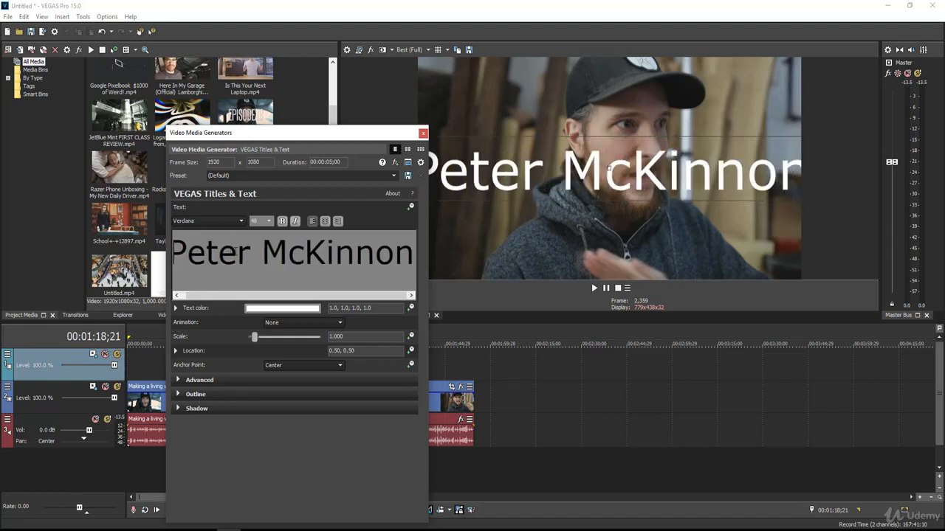
# Step: Set the font of the entire watermark title text to American Captain
pyautogui.tripleClick(259, 261)
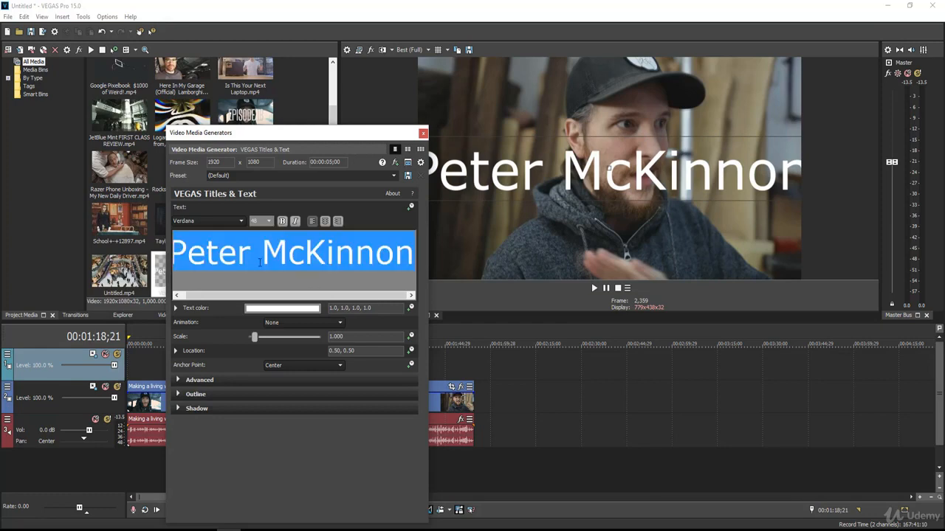
pyautogui.click(233, 224)
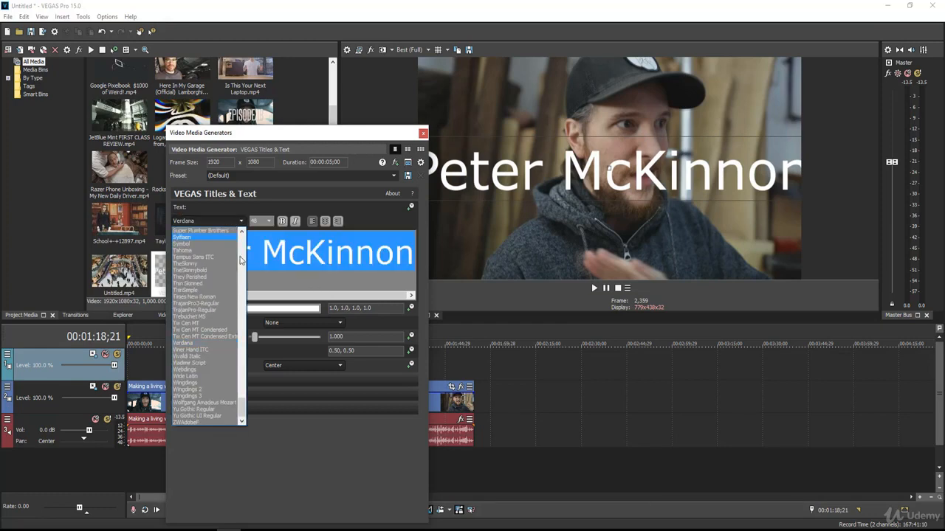
pyautogui.moveTo(242, 408); pyautogui.dragTo(244, 250)
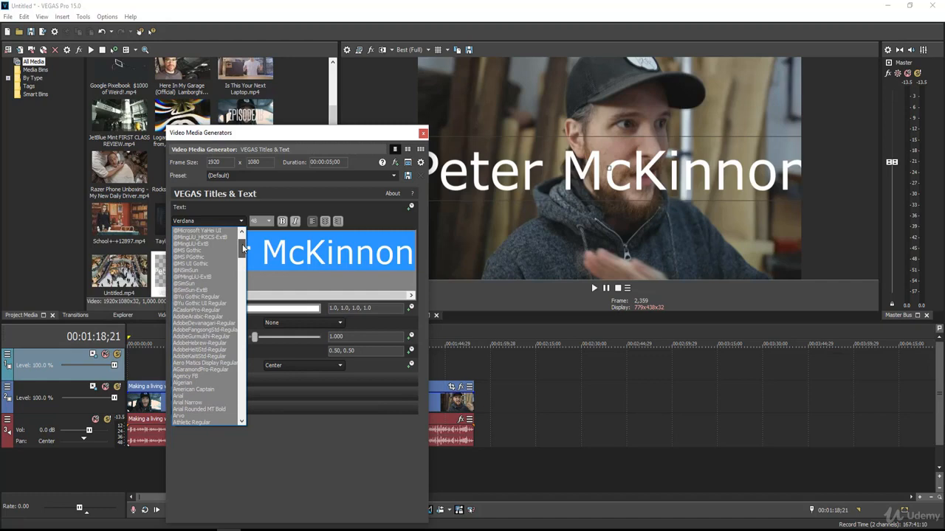
pyautogui.click(210, 389)
# Step: Scale the title to about 0.274, place it at about 0.88, 0.95 in the frame, and lower its text color alpha to about 0.45
pyautogui.moveTo(469, 201); pyautogui.dragTo(731, 71)
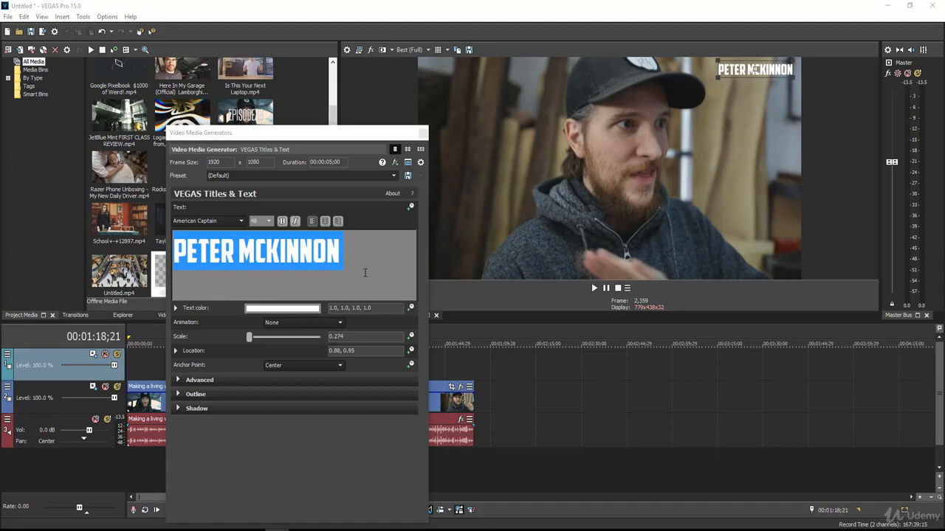
pyautogui.click(177, 308)
pyautogui.moveTo(380, 338); pyautogui.dragTo(382, 368)
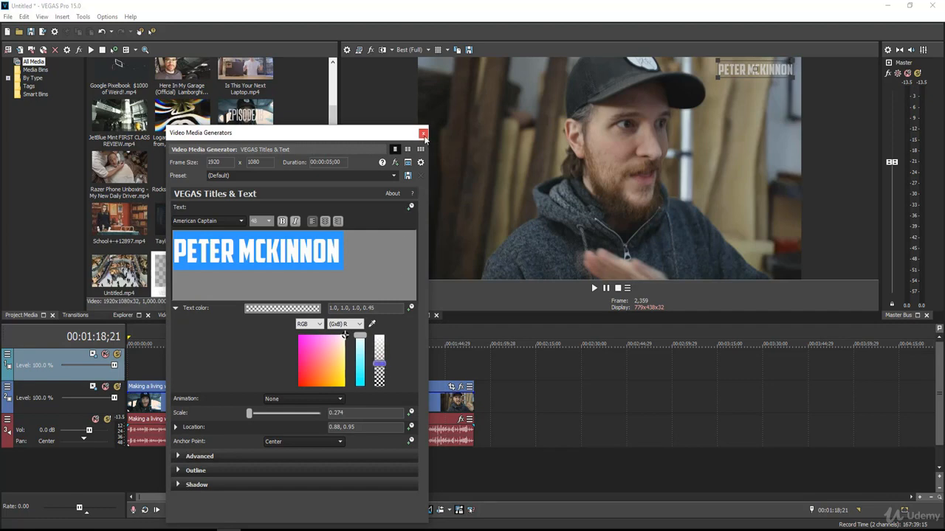
pyautogui.click(423, 133)
# Step: Extend the title event in both directions so it spans the full length of the video clip below it
pyautogui.click(198, 360)
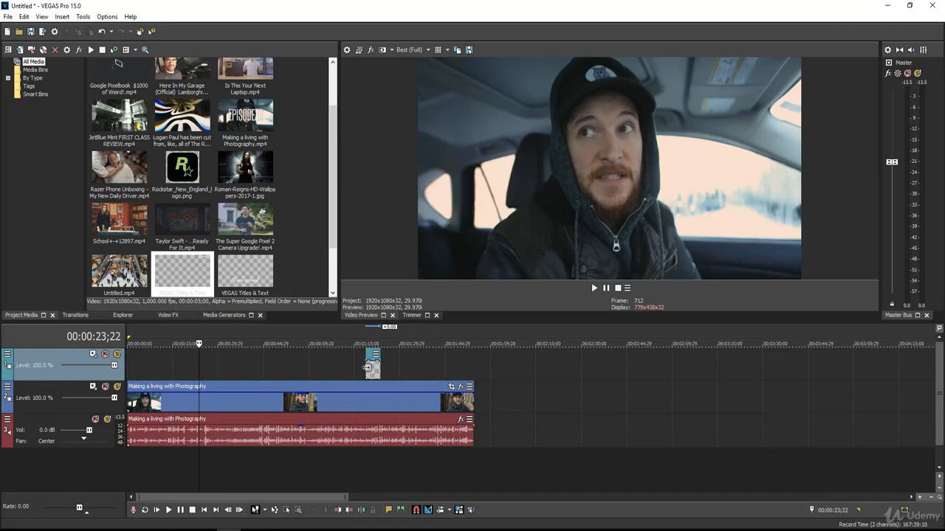
pyautogui.moveTo(362, 369); pyautogui.dragTo(127, 369)
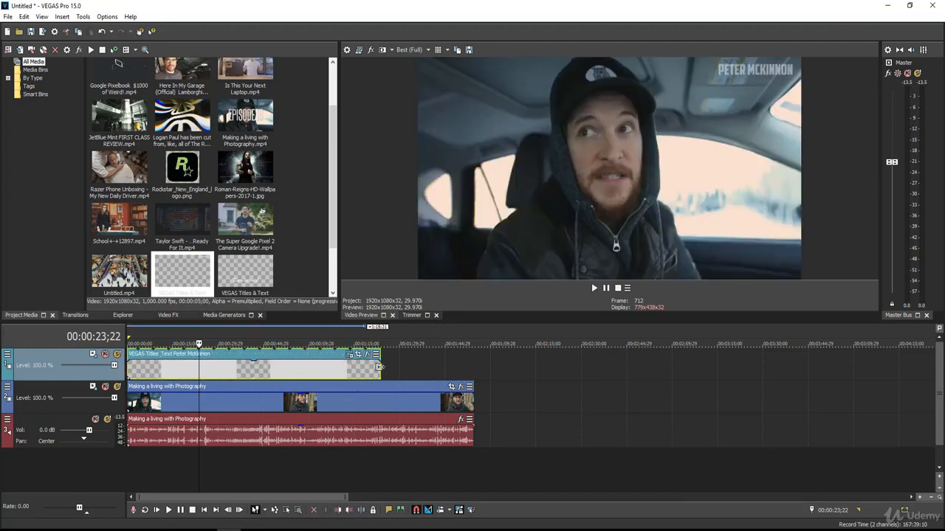
pyautogui.moveTo(380, 367); pyautogui.dragTo(472, 374)
# Step: Check the text watermark over the video at several points along the timeline, including during playback
pyautogui.click(219, 368)
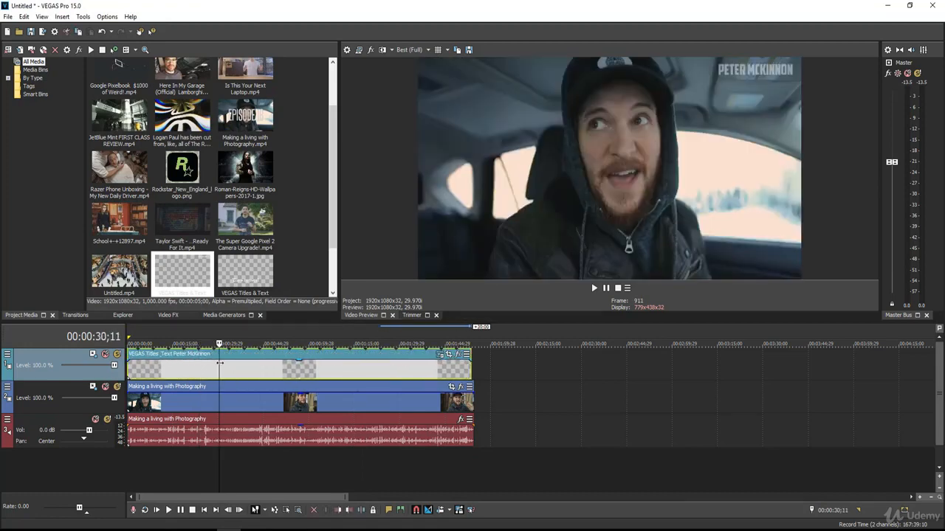
pyautogui.click(187, 367)
pyautogui.click(160, 367)
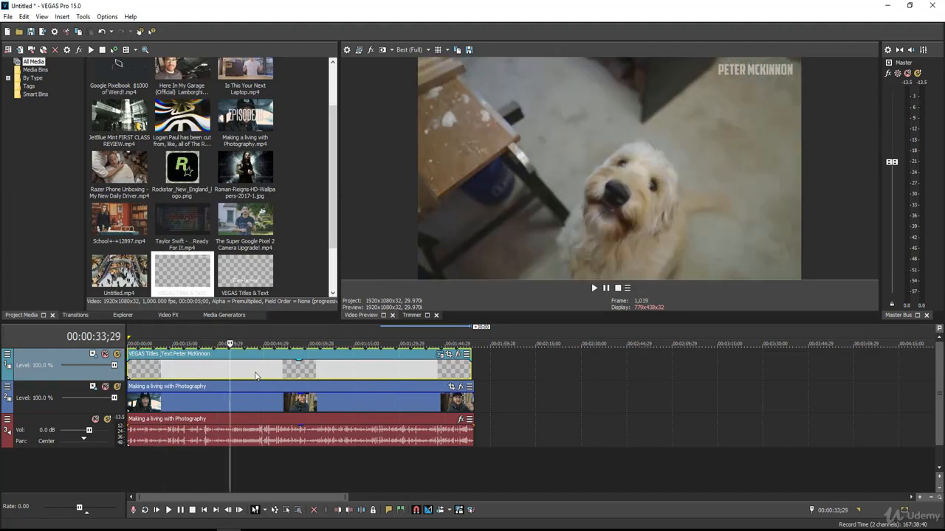
pyautogui.click(251, 375)
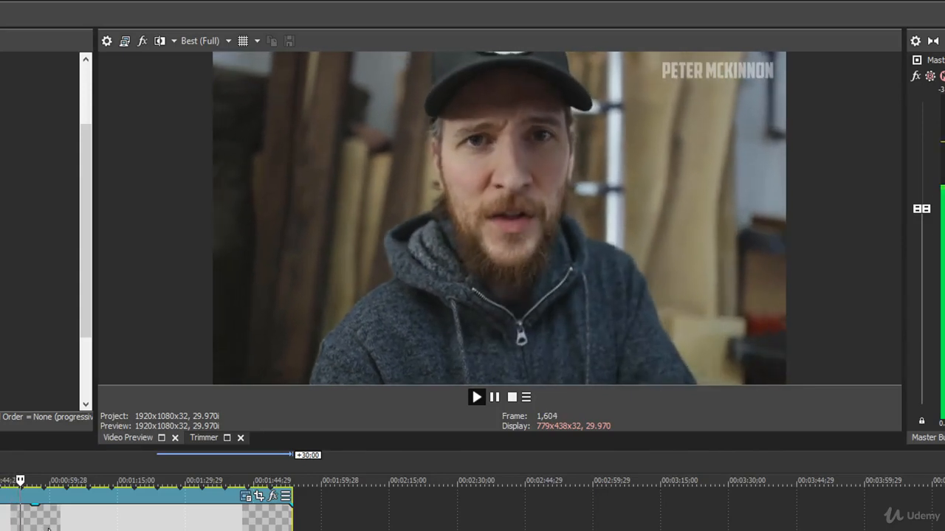
pyautogui.click(77, 519)
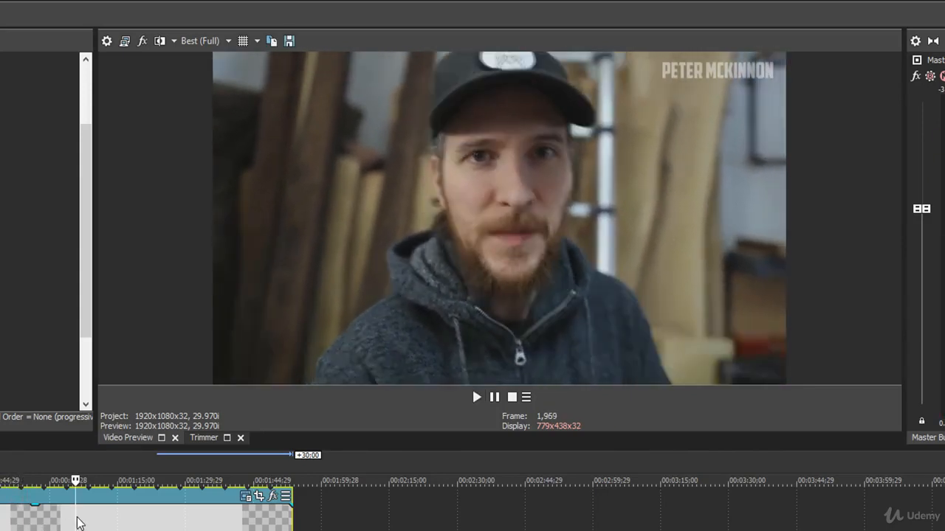